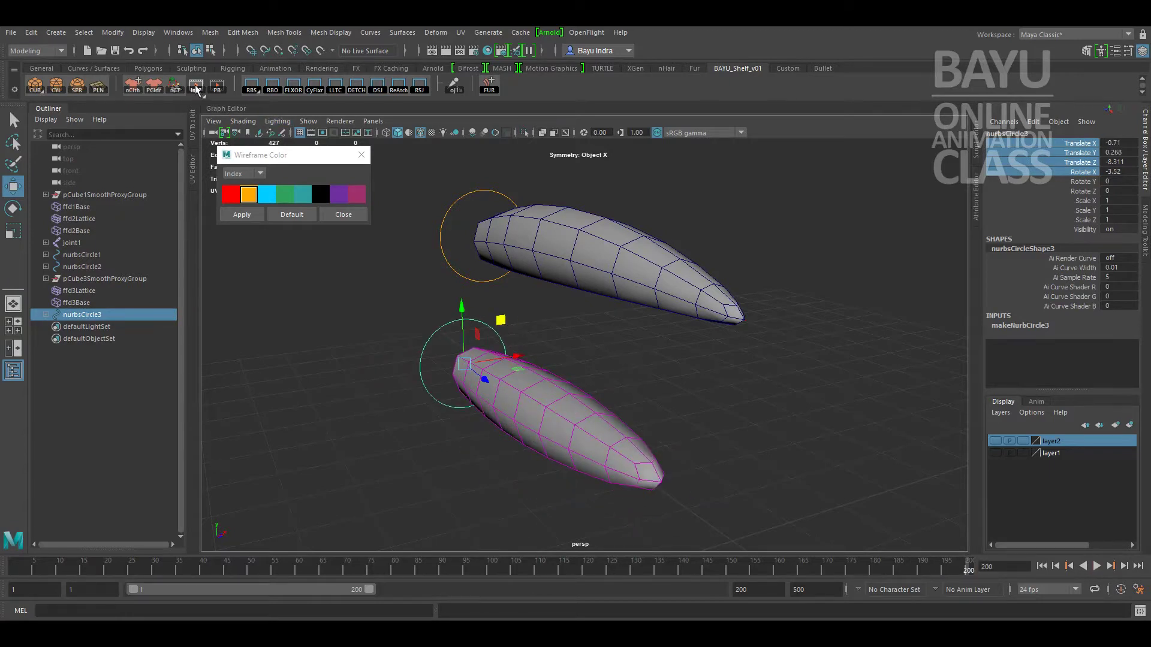
# Drag nurbsCircle3 slightly downward so the lower capsule moves with it.
pyautogui.moveTo(492, 327); pyautogui.dragTo(491, 342)
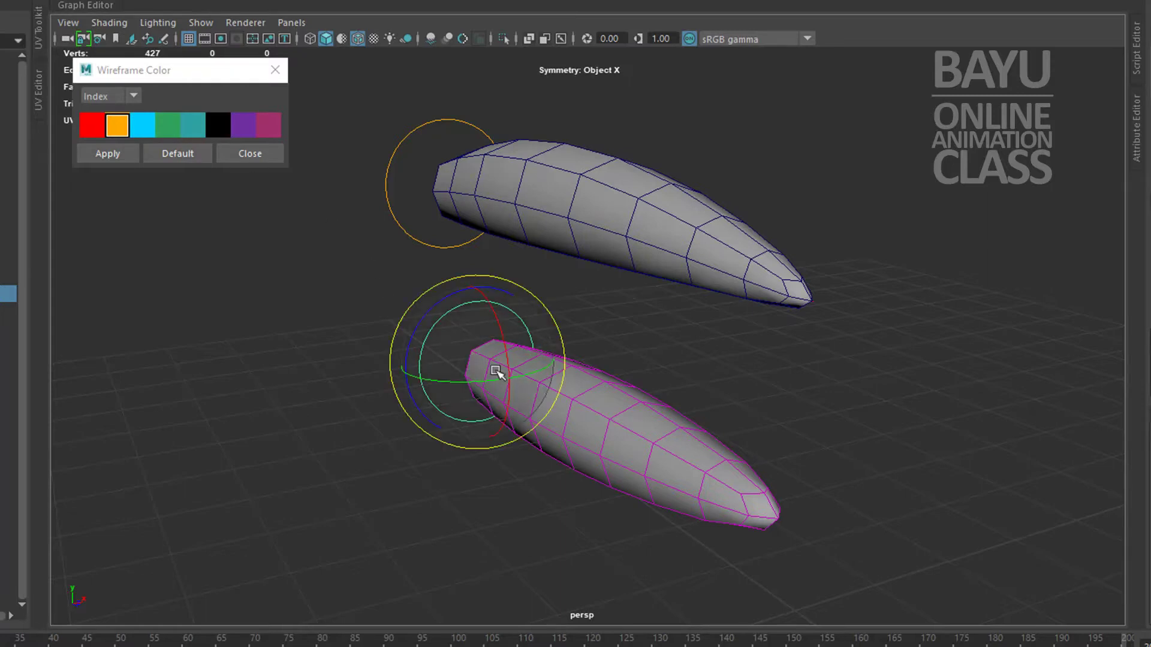
# Rotate nurbsCircle3 in X and Z, ending near Rotate X -14.248, Y -5.138, Z 11.022.
pyautogui.moveTo(499, 321)
pyautogui.mouseDown()
pyautogui.moveTo(510, 341)
pyautogui.moveTo(508, 314)
pyautogui.moveTo(370, 435)
pyautogui.mouseUp()
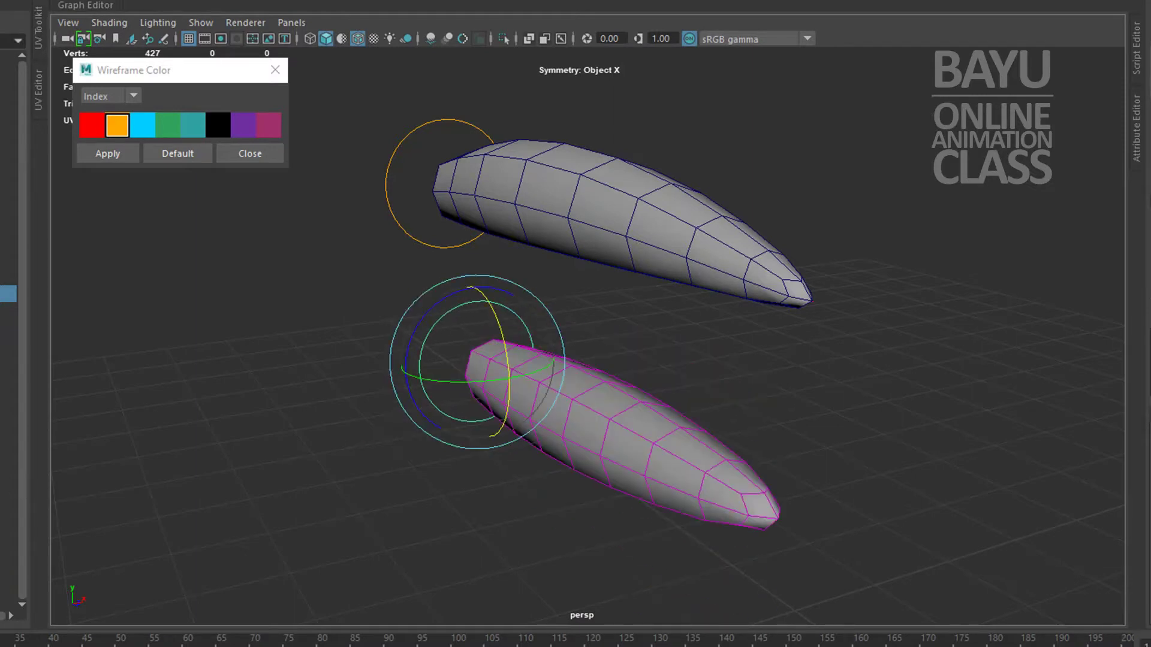
pyautogui.moveTo(516, 325)
pyautogui.mouseDown()
pyautogui.moveTo(499, 304)
pyautogui.moveTo(500, 348)
pyautogui.moveTo(506, 329)
pyautogui.mouseUp()
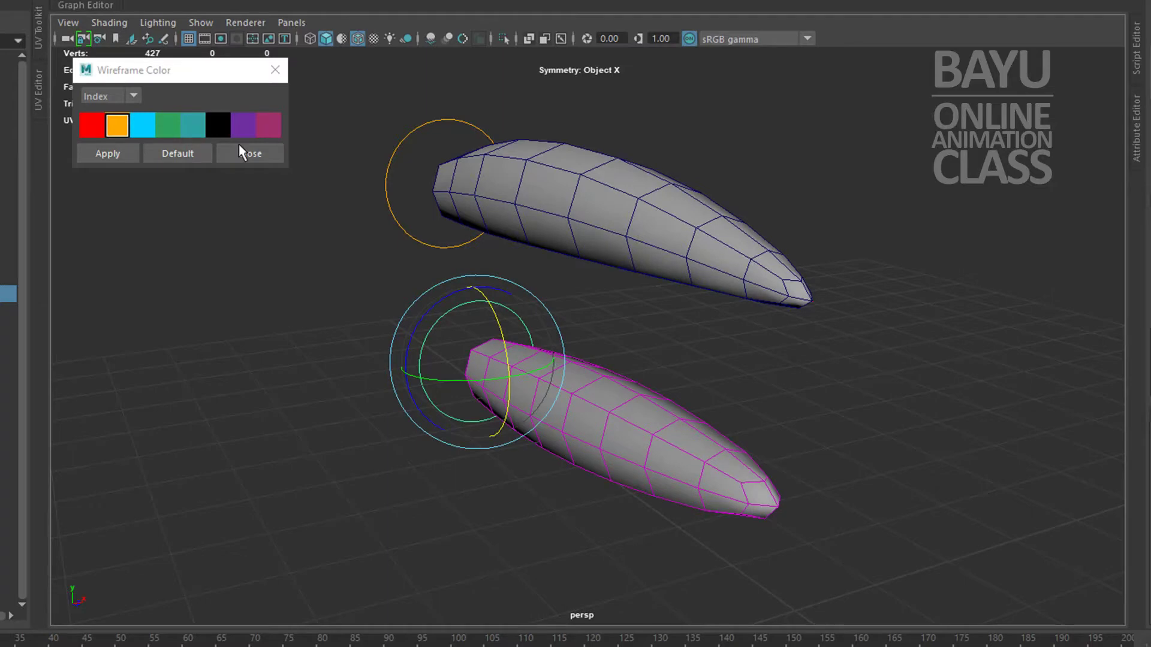
pyautogui.moveTo(475, 380)
pyautogui.mouseDown()
pyautogui.moveTo(442, 390)
pyautogui.moveTo(483, 398)
pyautogui.moveTo(437, 393)
pyautogui.moveTo(487, 393)
pyautogui.moveTo(455, 403)
pyautogui.mouseUp()
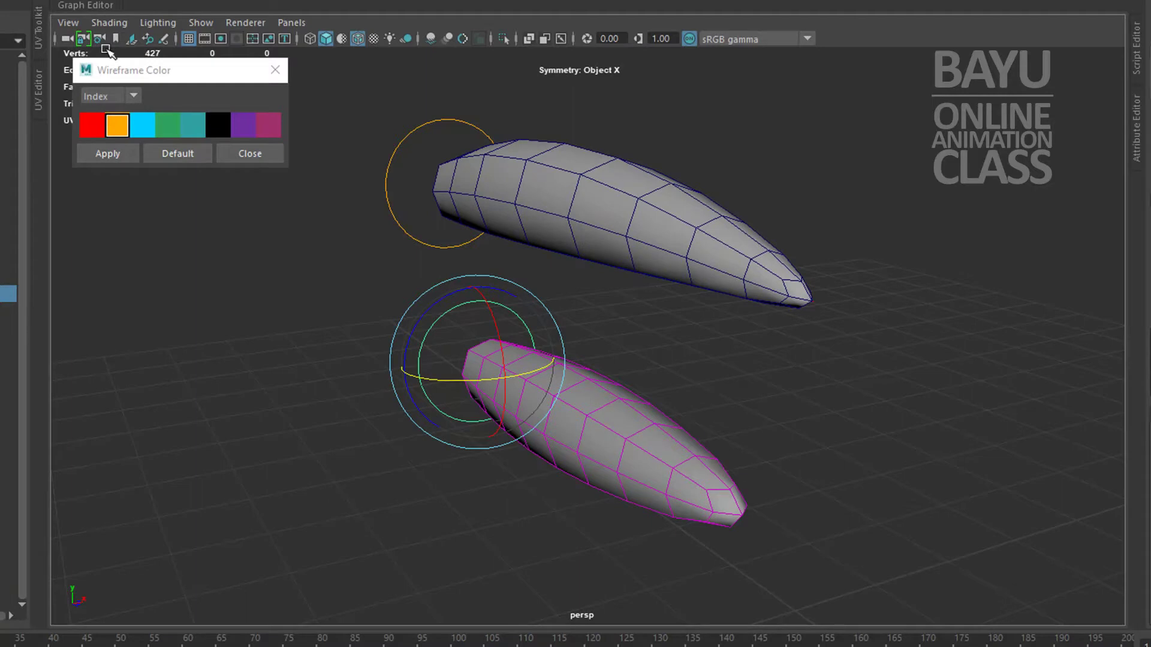
pyautogui.moveTo(460, 361)
pyautogui.mouseDown()
pyautogui.moveTo(490, 349)
pyautogui.moveTo(482, 385)
pyautogui.moveTo(478, 354)
pyautogui.moveTo(501, 367)
pyautogui.moveTo(478, 372)
pyautogui.moveTo(474, 361)
pyautogui.moveTo(441, 380)
pyautogui.moveTo(465, 375)
pyautogui.moveTo(450, 354)
pyautogui.moveTo(449, 367)
pyautogui.moveTo(454, 353)
pyautogui.mouseUp()
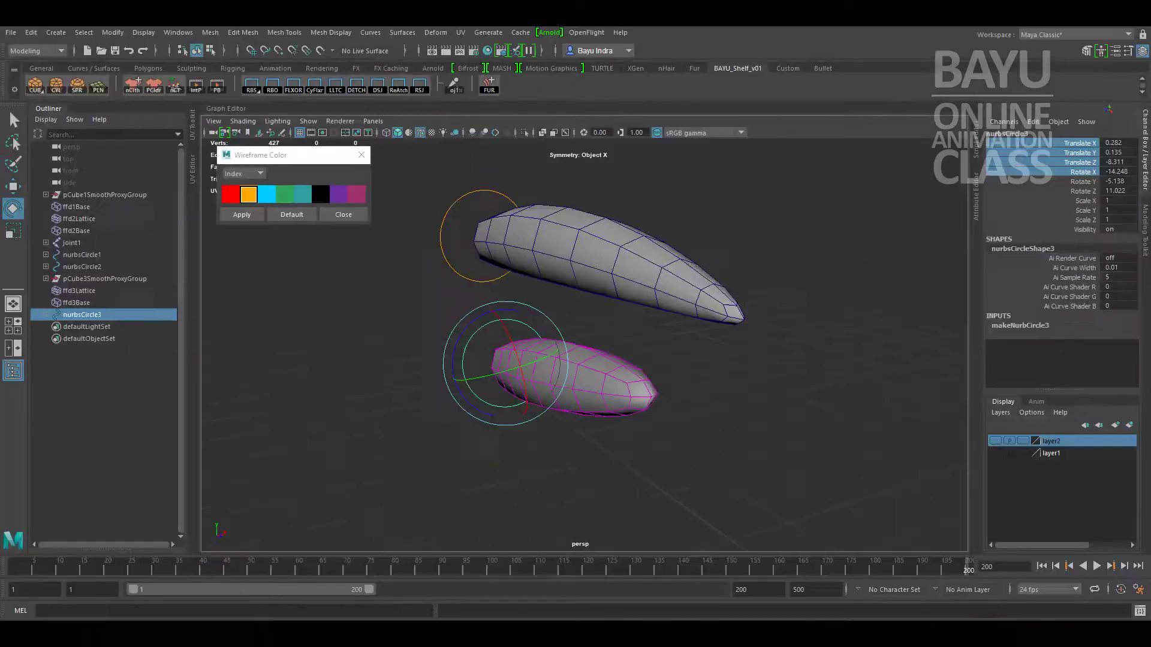